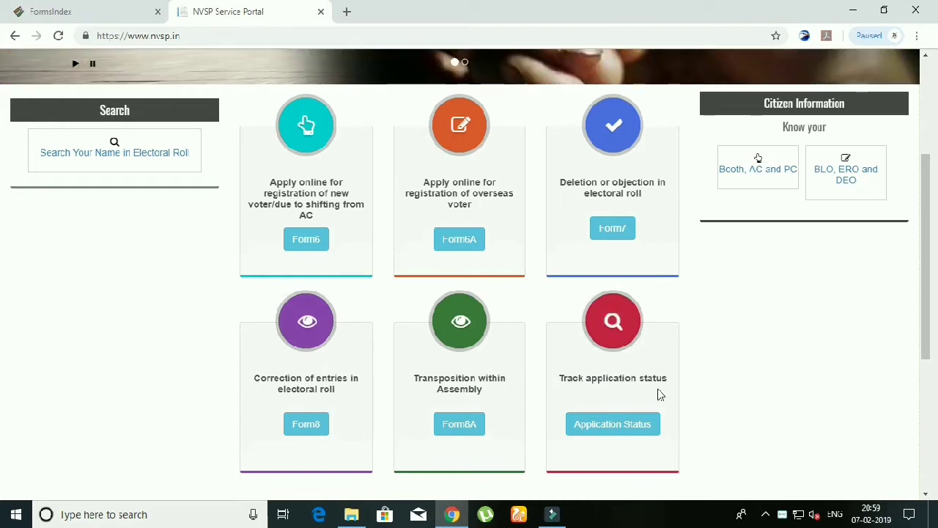
# - Open Form 6 for new voter registration, dismiss the translation offer and set the form's language to English
pyautogui.click(308, 242)
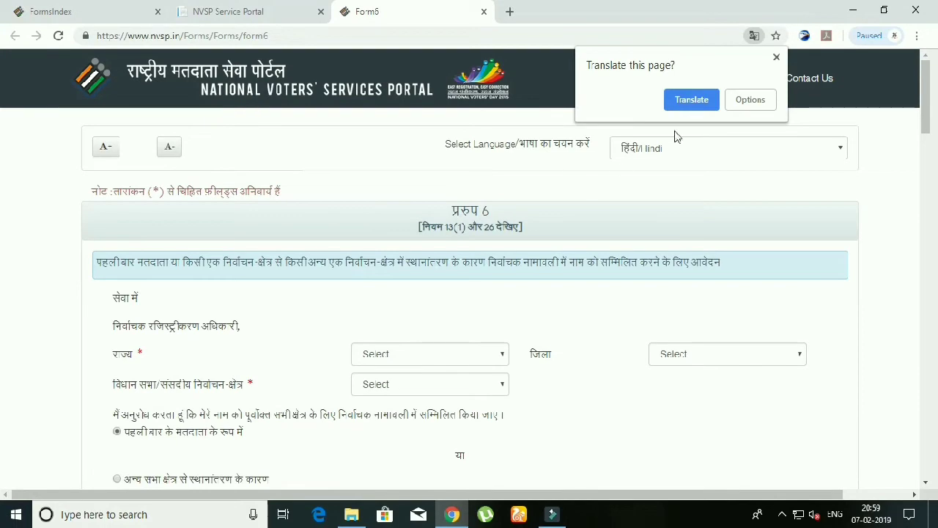
pyautogui.click(777, 58)
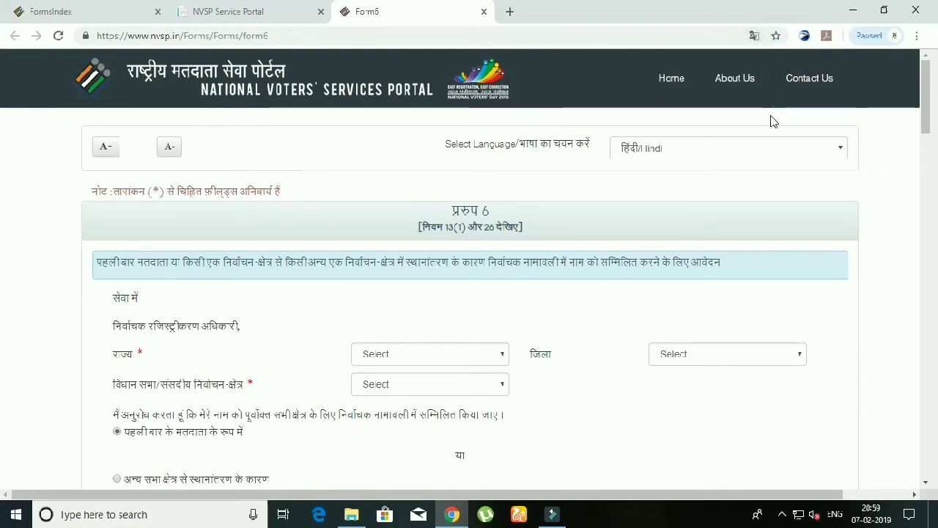
pyautogui.click(722, 148)
pyautogui.click(678, 180)
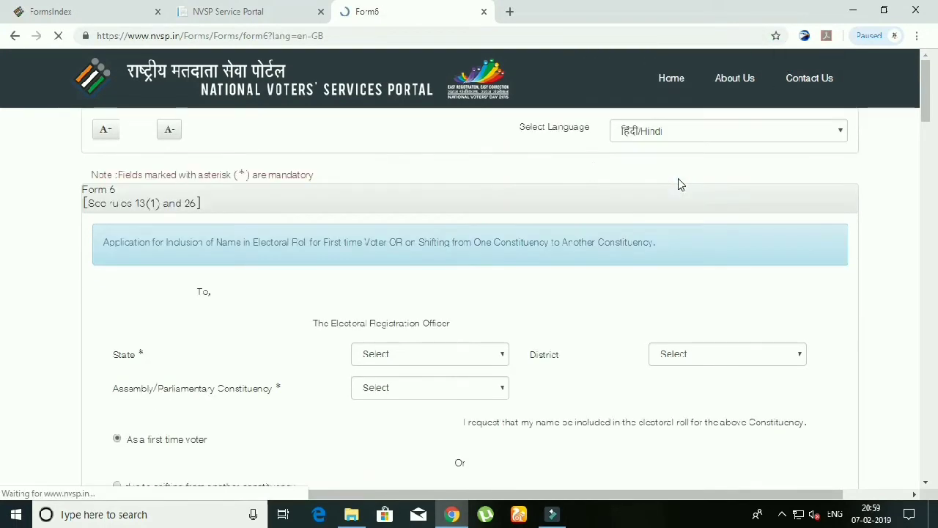
# - Set the state to Tamil Nadu, the district to PUDUKKOTTAI and the Assembly/Parliamentary Constituency to Viralimalai
pyautogui.scroll(-1, 677, 179)
pyautogui.click(449, 283)
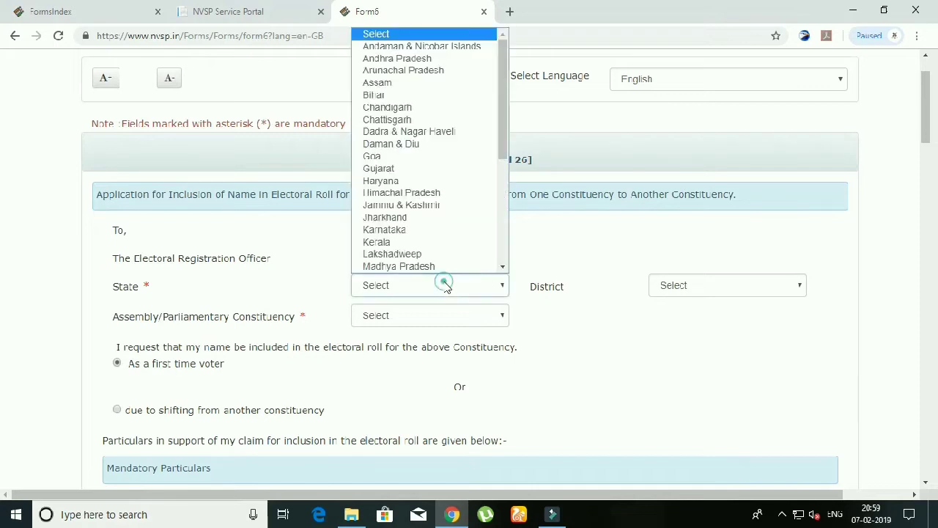
pyautogui.press('t')
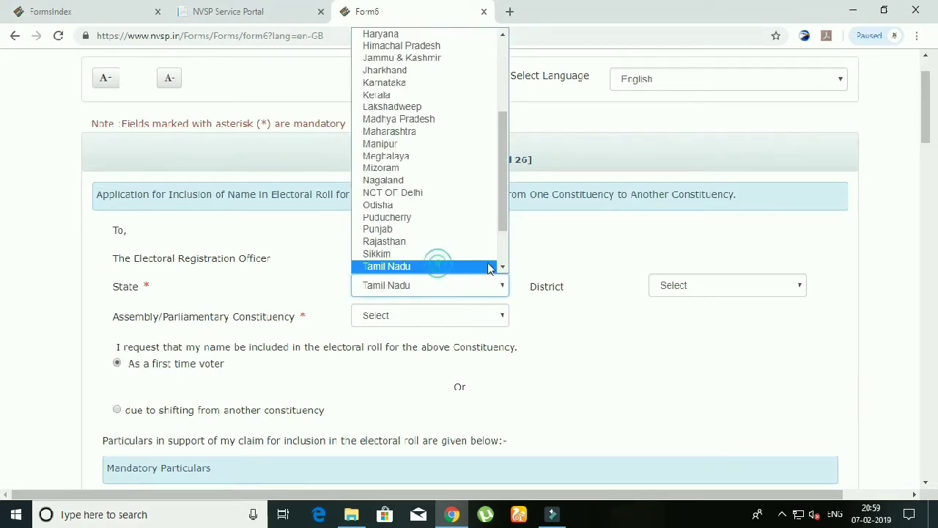
pyautogui.click(442, 277)
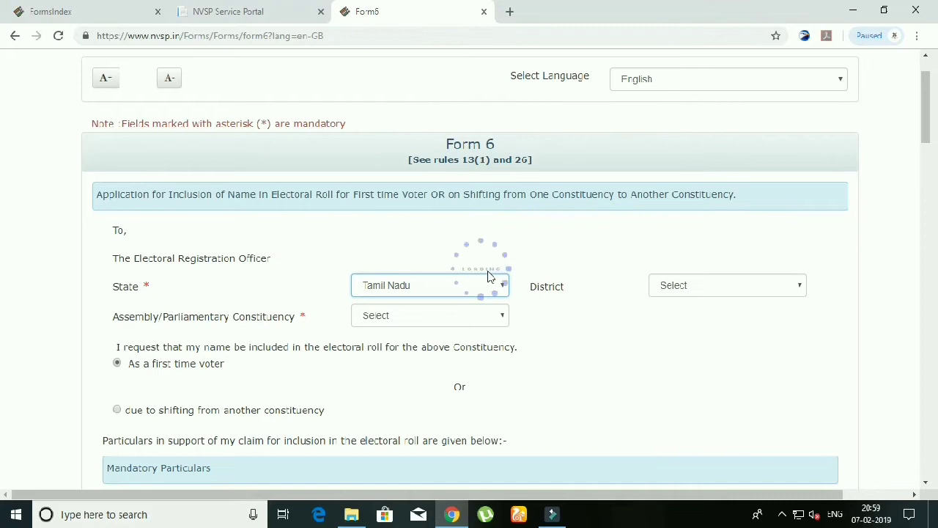
pyautogui.click(682, 287)
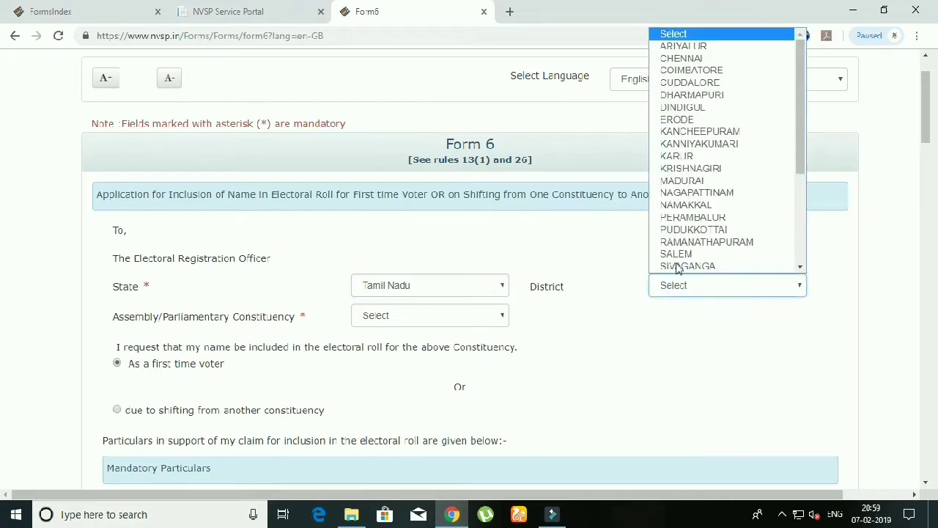
pyautogui.click(674, 230)
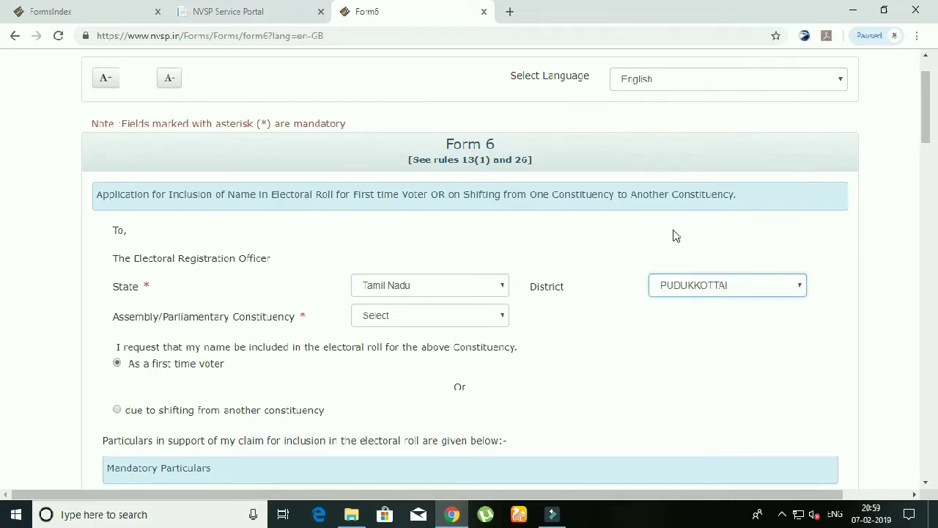
pyautogui.click(436, 321)
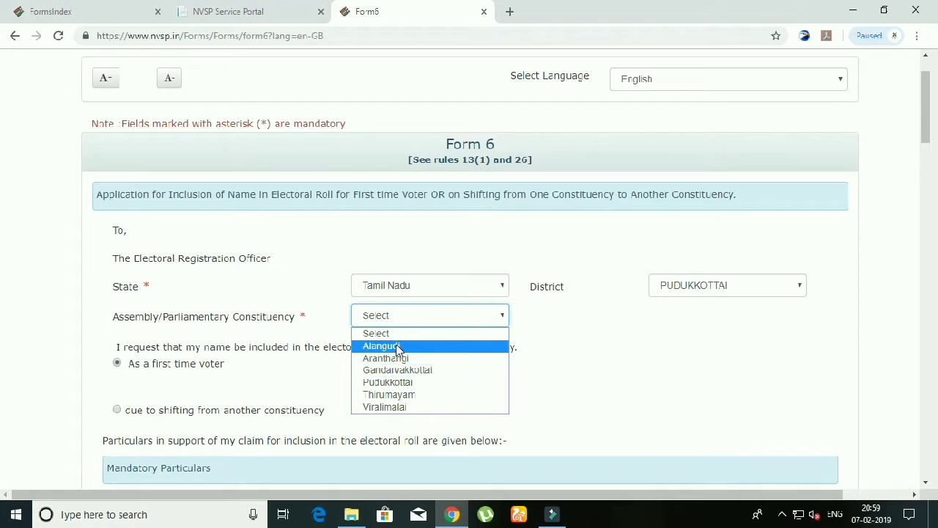
pyautogui.click(400, 408)
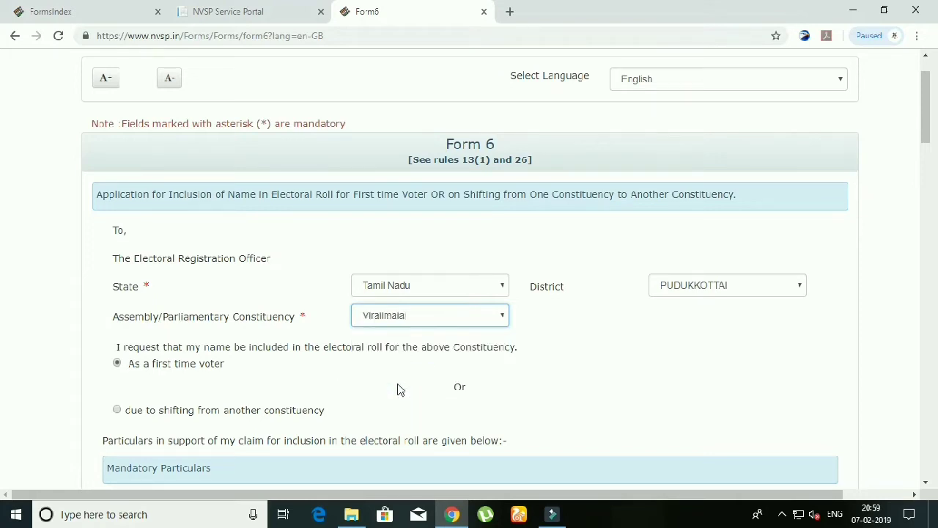
# - Examine the first-time voter option and the mandatory fields for applicant's name, surname, relative's name and the type of relation choices
pyautogui.scroll(-1, 168, 360)
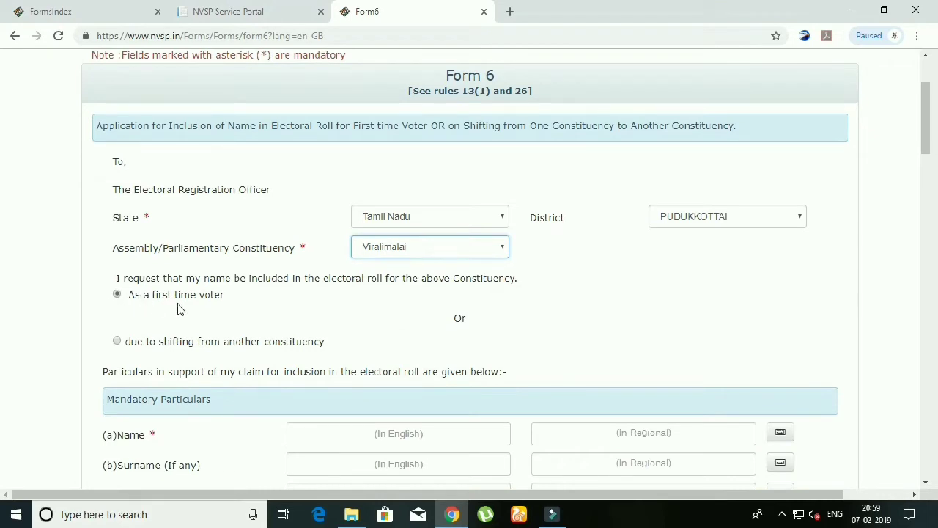
pyautogui.scroll(-2, 277, 307)
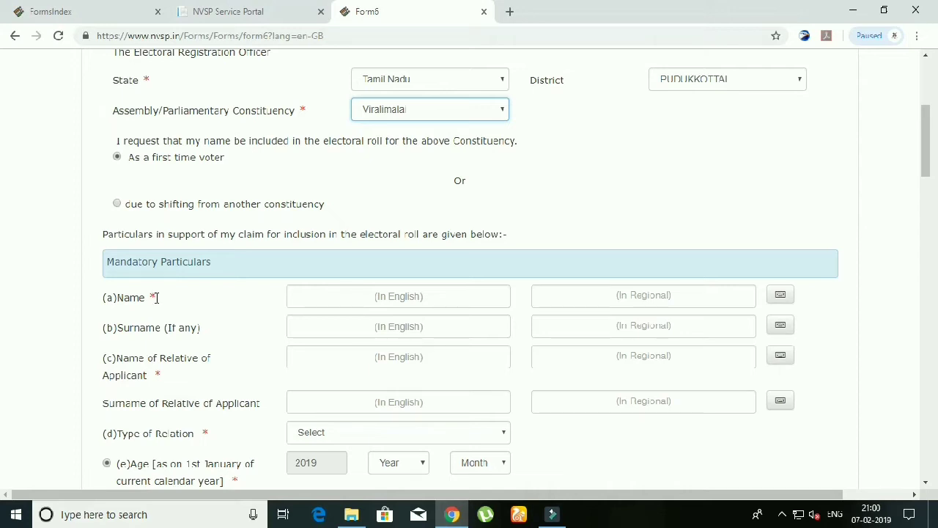
pyautogui.click(351, 297)
pyautogui.click(329, 299)
pyautogui.click(331, 319)
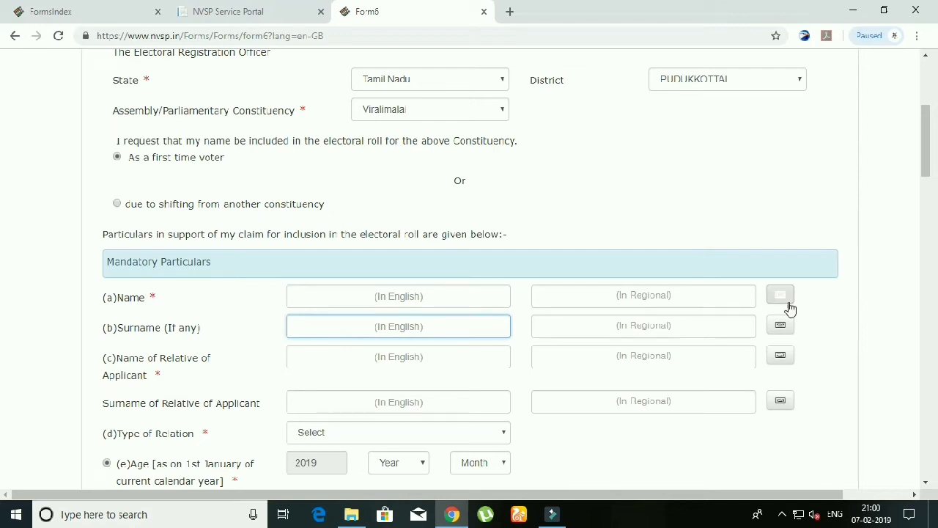
pyautogui.scroll(-1, 404, 359)
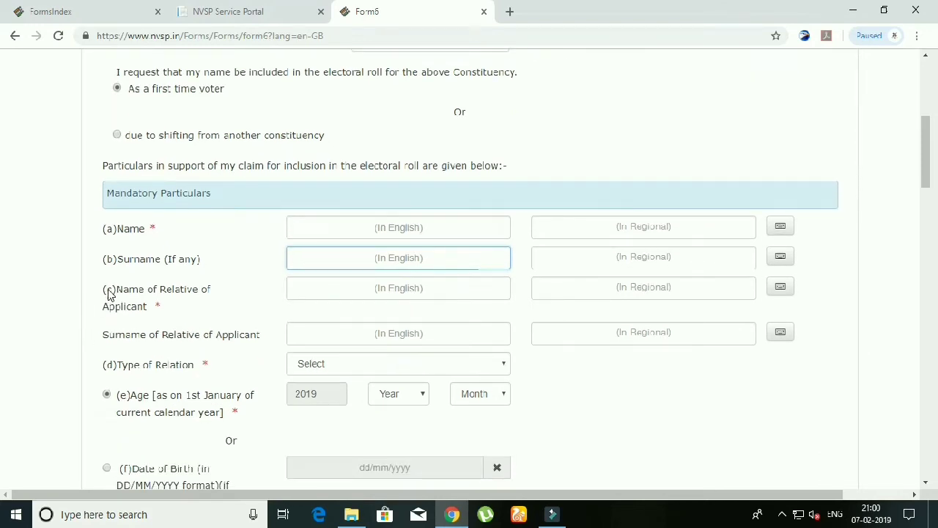
pyautogui.click(377, 293)
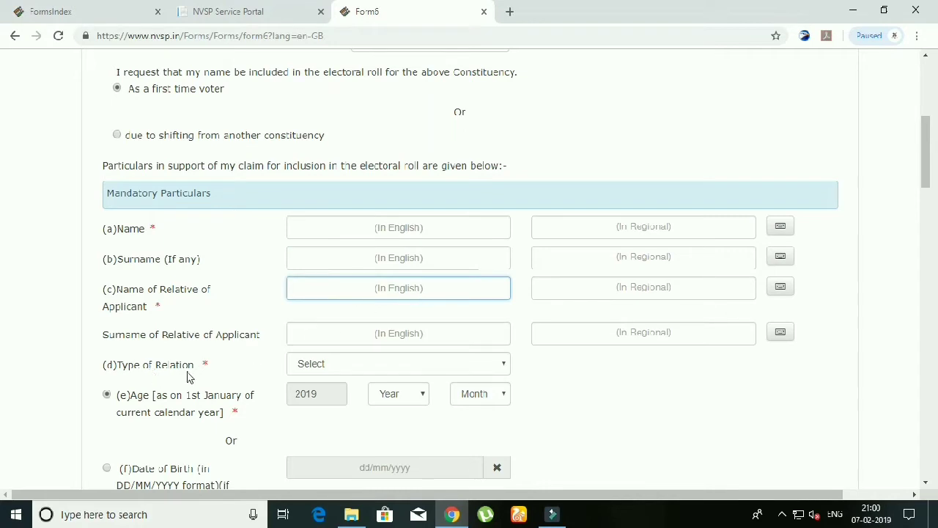
pyautogui.scroll(-1, 186, 377)
pyautogui.click(330, 294)
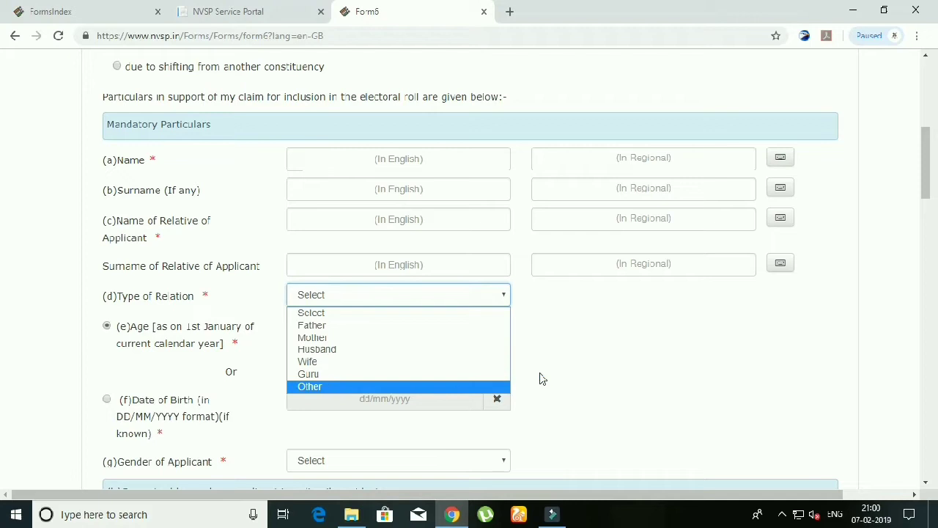
pyautogui.click(678, 366)
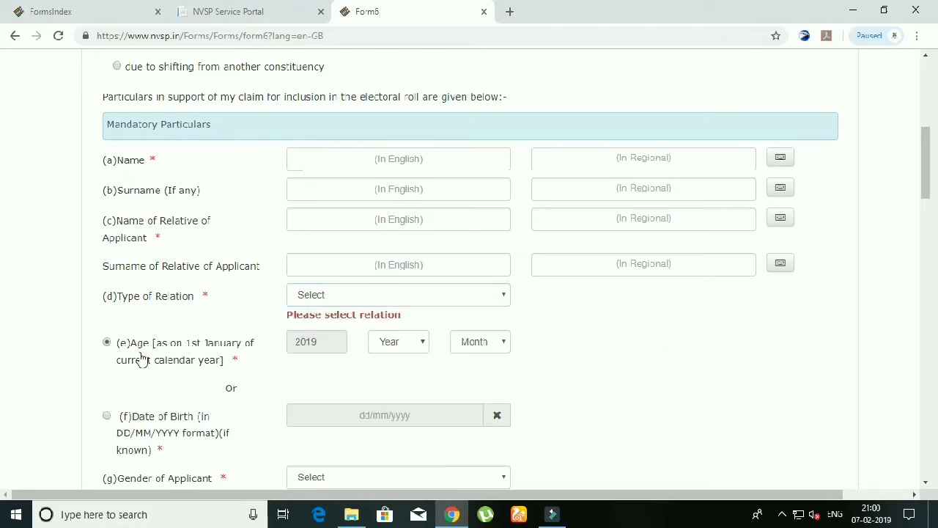
# - Select Date of Birth instead of Age and pick the applicant's date of birth in the calendar
pyautogui.scroll(-1, 154, 344)
pyautogui.click(106, 347)
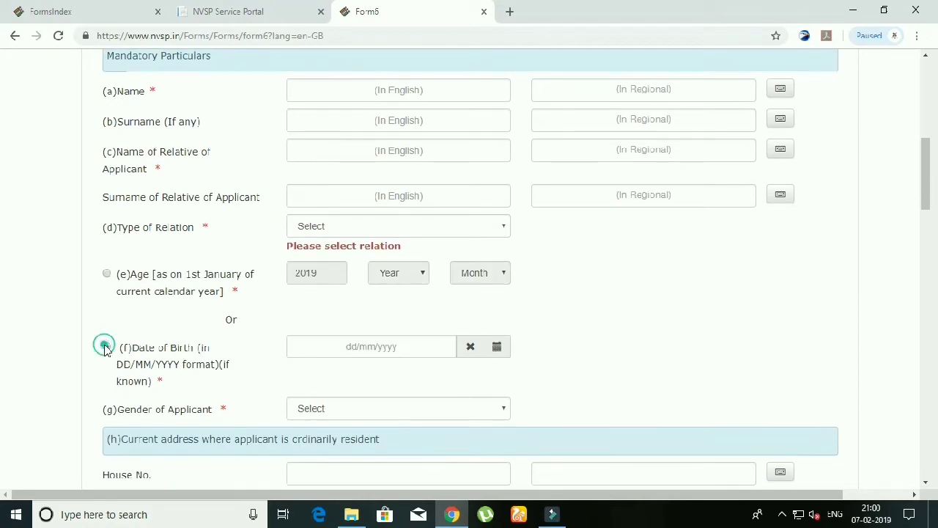
pyautogui.click(498, 348)
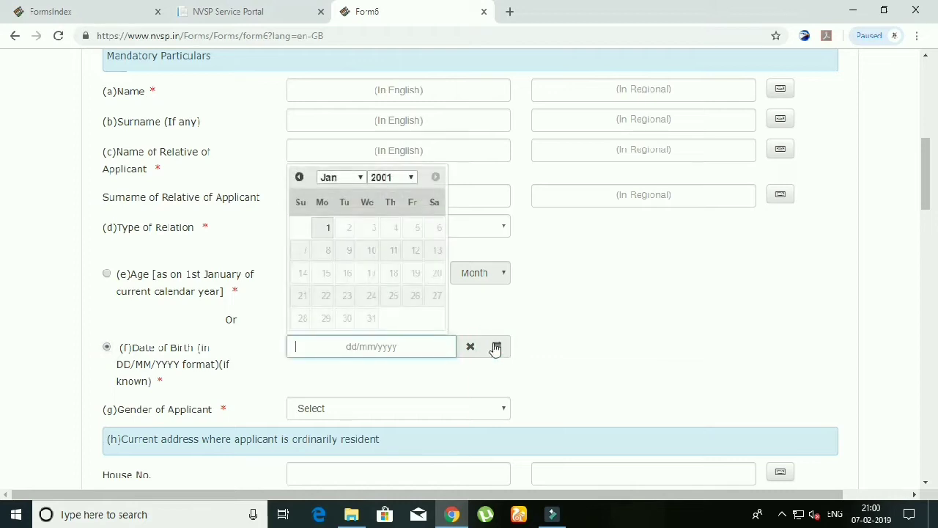
pyautogui.click(391, 177)
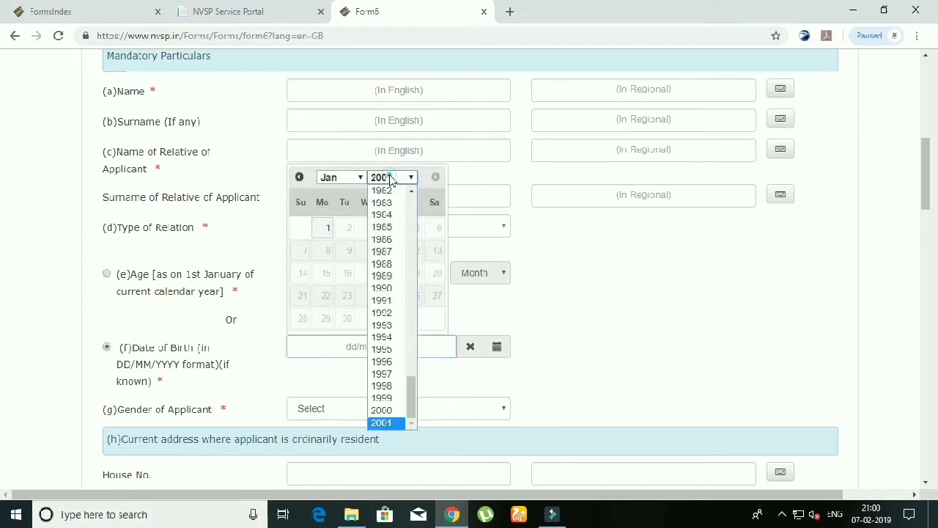
pyautogui.click(388, 266)
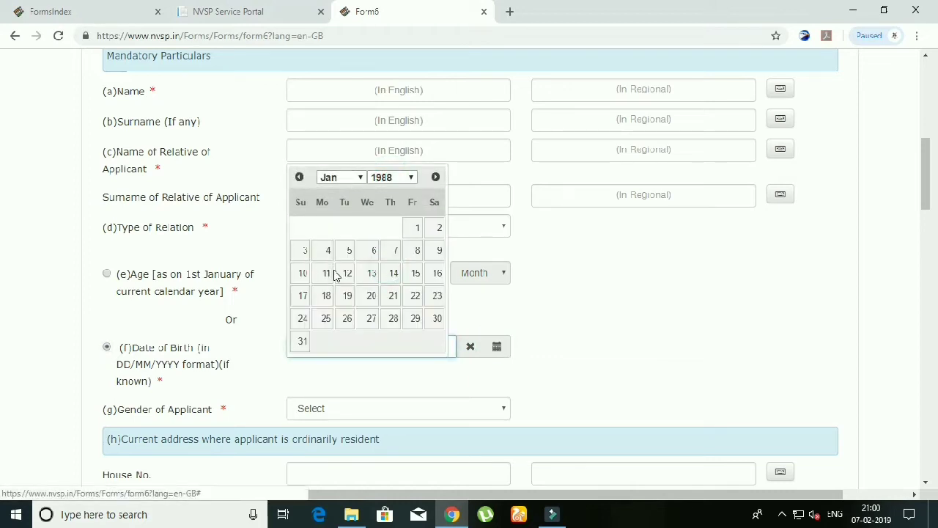
pyautogui.click(335, 182)
pyautogui.click(337, 231)
pyautogui.click(348, 295)
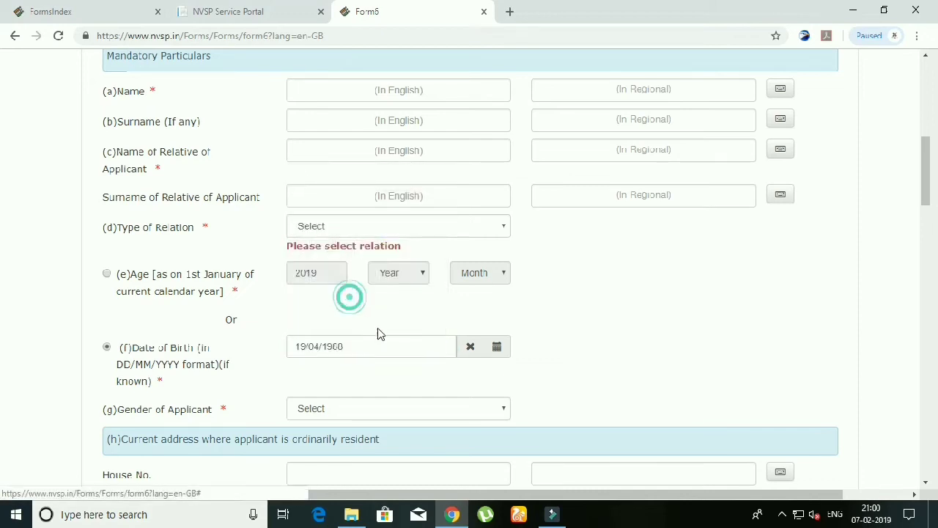
# - Review the applicant gender choices, the current address fields and the permanent address section with its Same as Above option
pyautogui.scroll(-1, 344, 346)
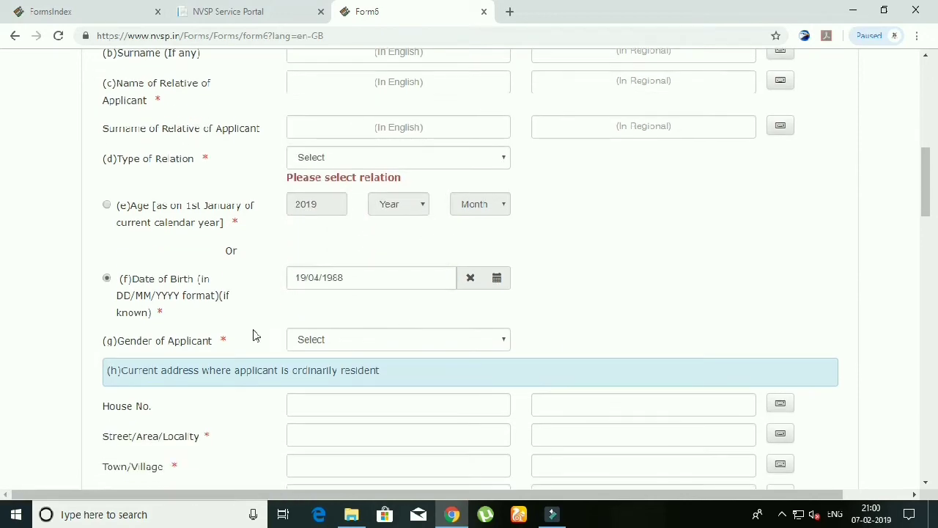
pyautogui.click(342, 338)
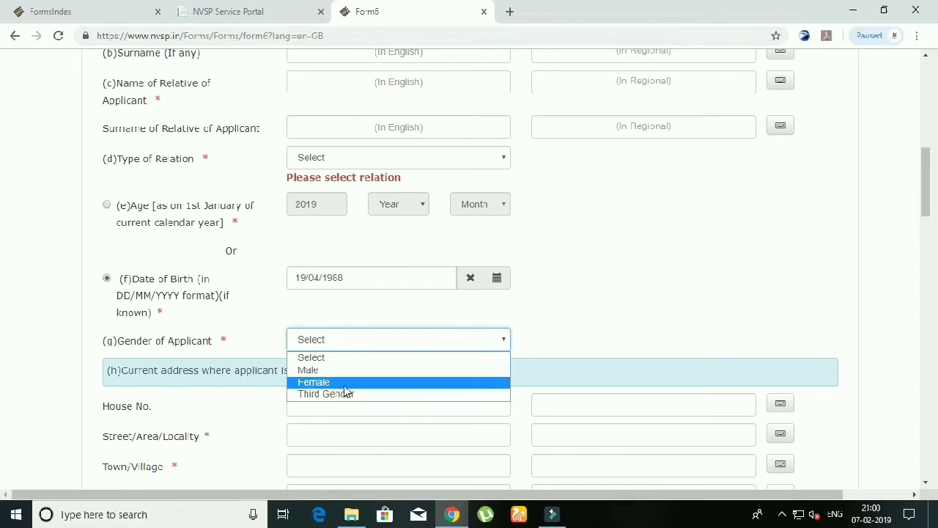
pyautogui.click(626, 324)
pyautogui.scroll(-1, 622, 322)
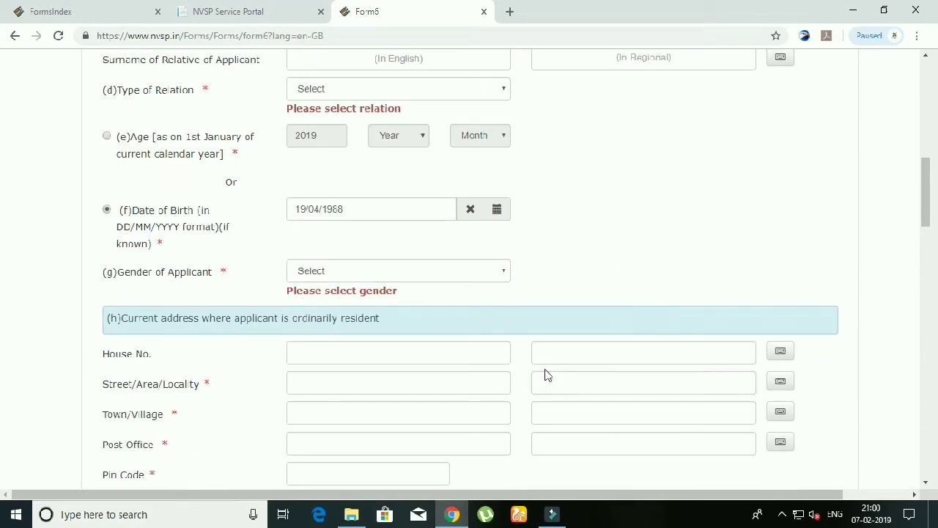
pyautogui.click(343, 413)
pyautogui.scroll(-1, 142, 414)
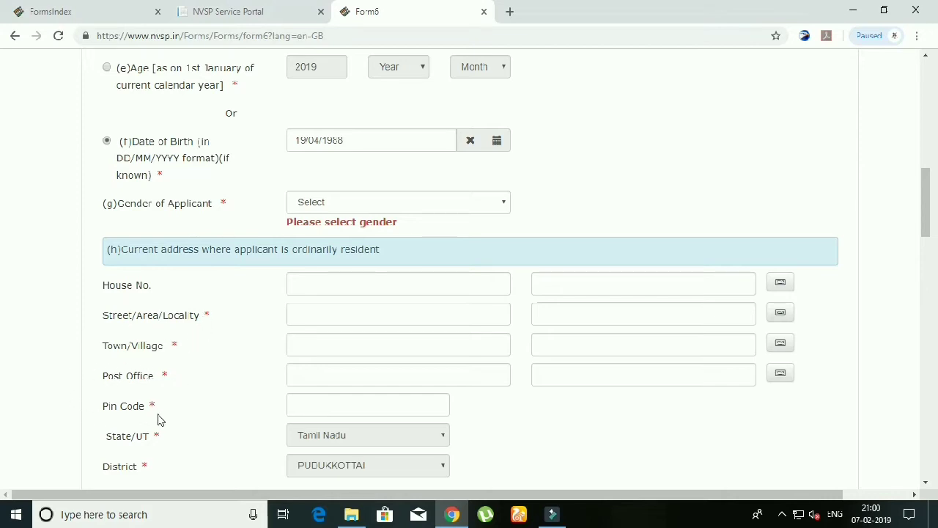
pyautogui.scroll(-2, 168, 413)
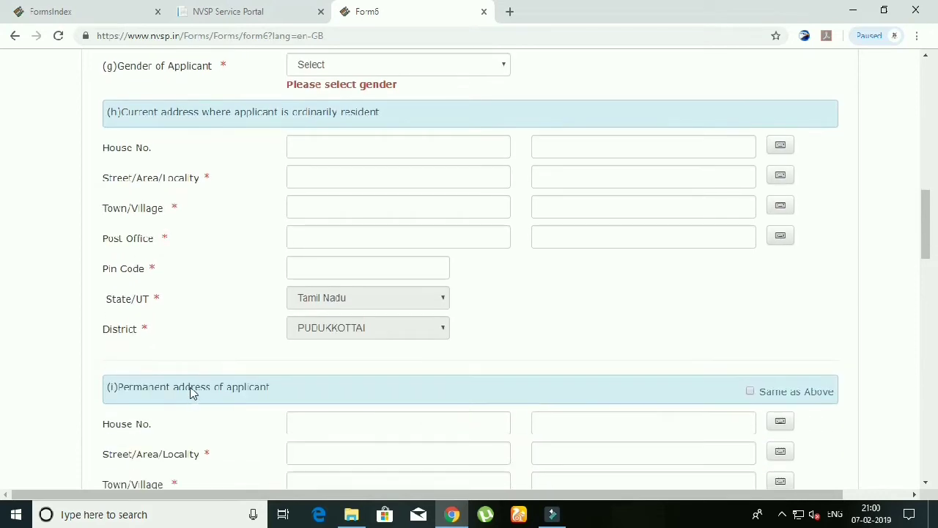
pyautogui.scroll(-1, 211, 384)
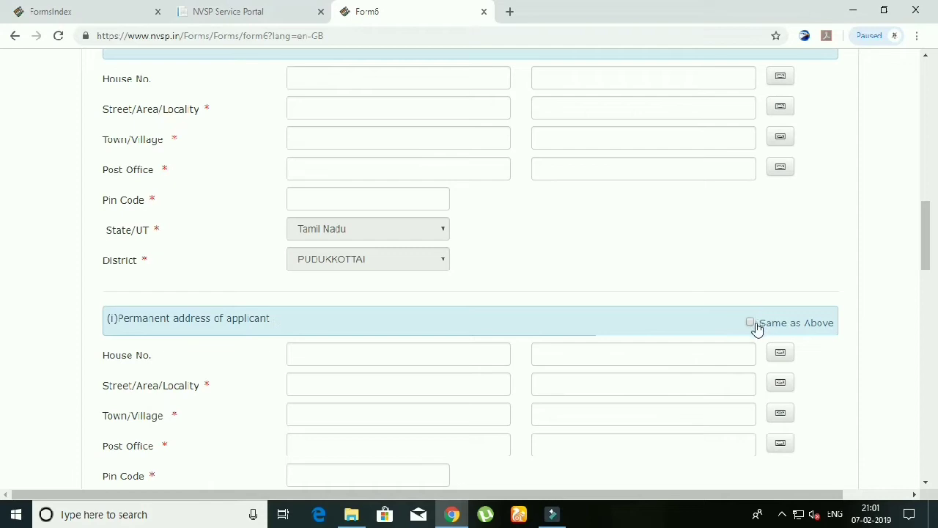
# - Examine the Family/Neighbour Epic No. field, the optional disability, email and mobile fields, and the supporting document upload requirements
pyautogui.scroll(-4, 335, 354)
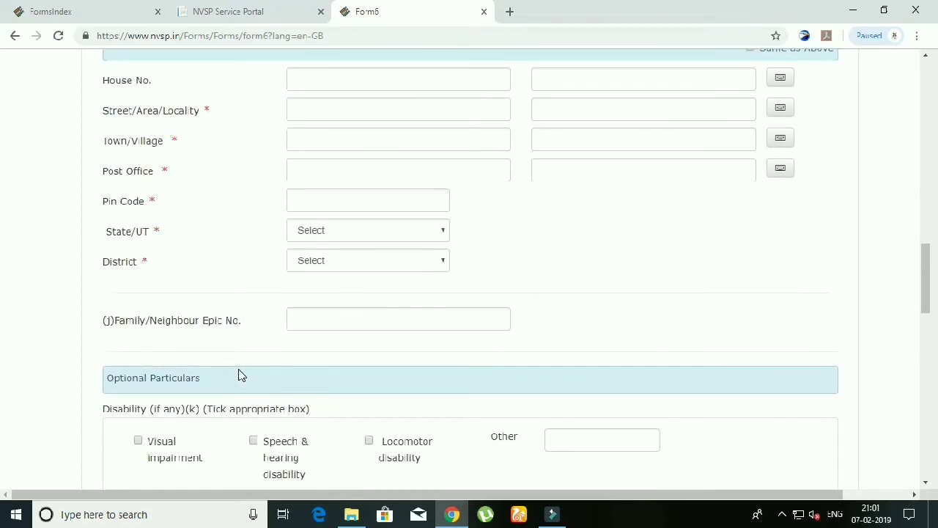
pyautogui.scroll(-1, 238, 376)
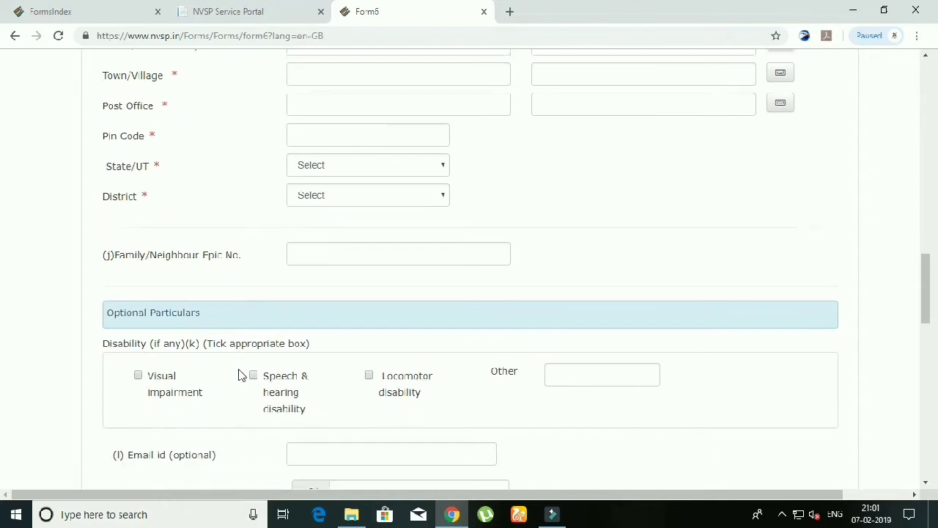
pyautogui.moveTo(109, 273); pyautogui.dragTo(164, 264)
pyautogui.moveTo(249, 256); pyautogui.dragTo(157, 260)
pyautogui.click(99, 268)
pyautogui.moveTo(239, 253); pyautogui.dragTo(75, 257)
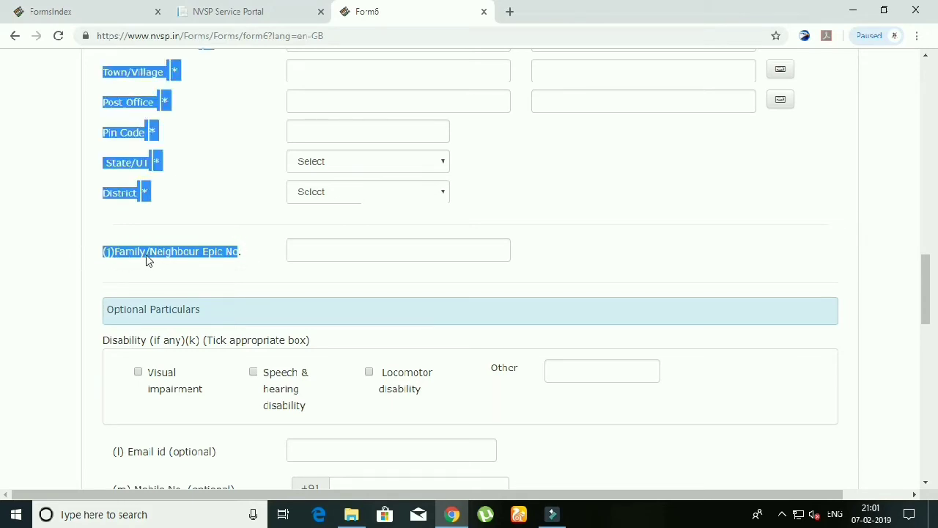
pyautogui.click(155, 273)
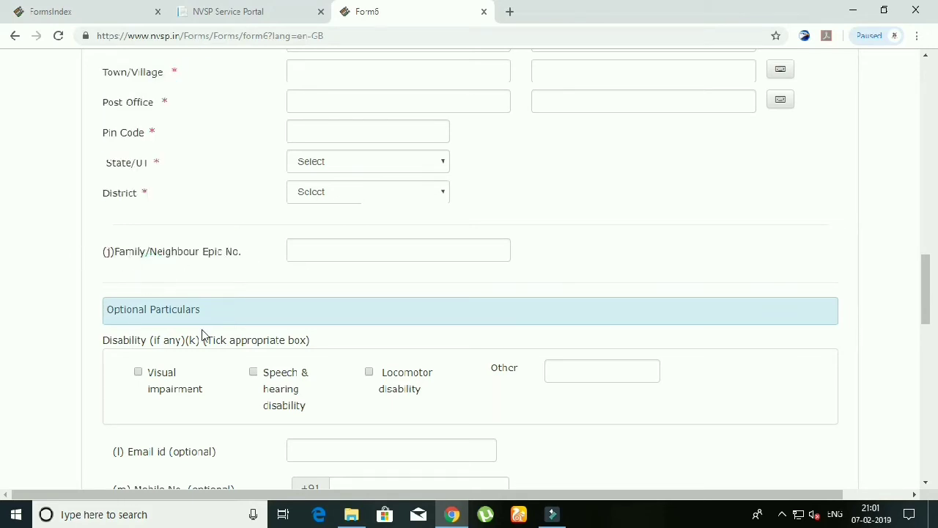
pyautogui.scroll(-2, 203, 332)
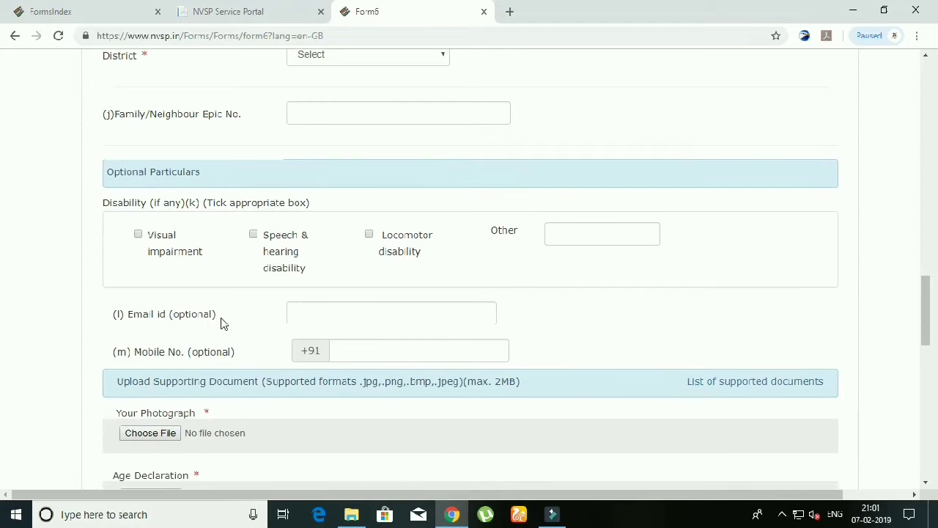
pyautogui.click(311, 313)
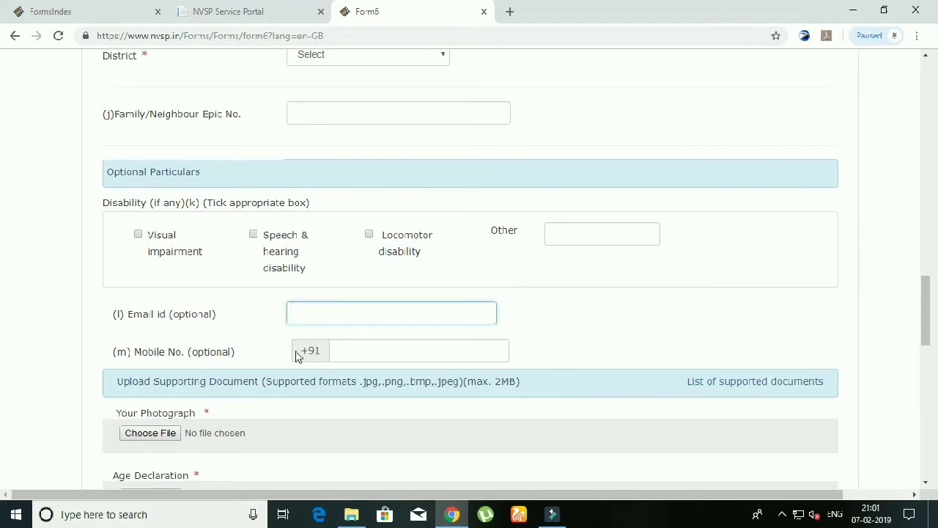
pyautogui.click(347, 344)
pyautogui.scroll(-2, 316, 376)
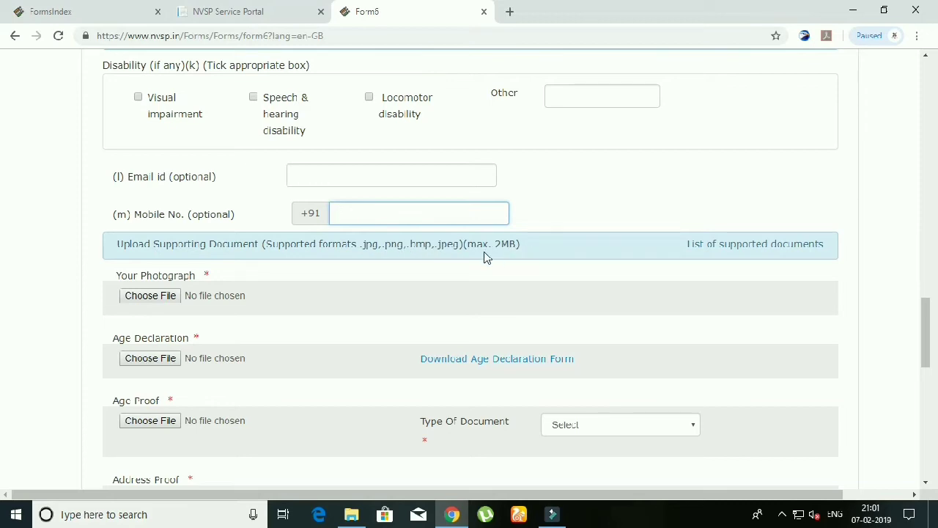
# - Download the Age Declaration Form PDF from the supporting documents section, keeping the suggested file name and folder
pyautogui.scroll(-1, 283, 249)
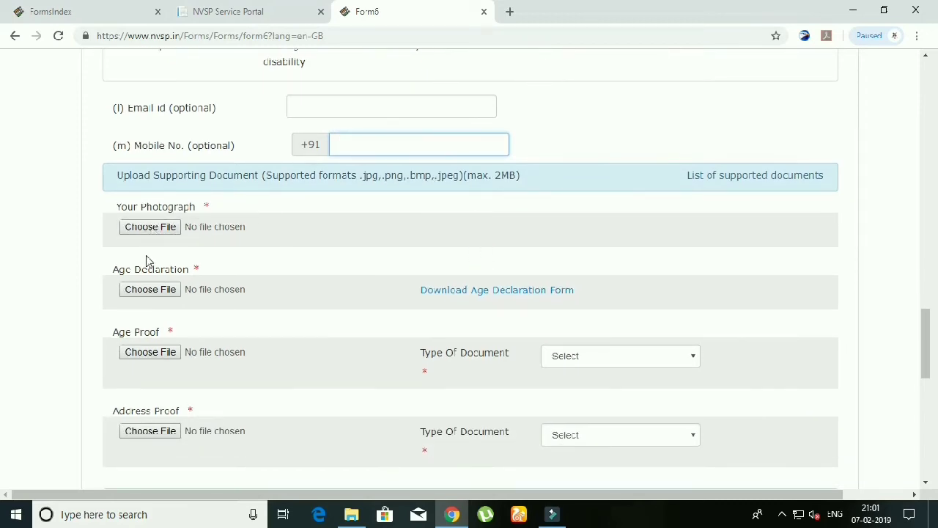
pyautogui.scroll(-1, 182, 277)
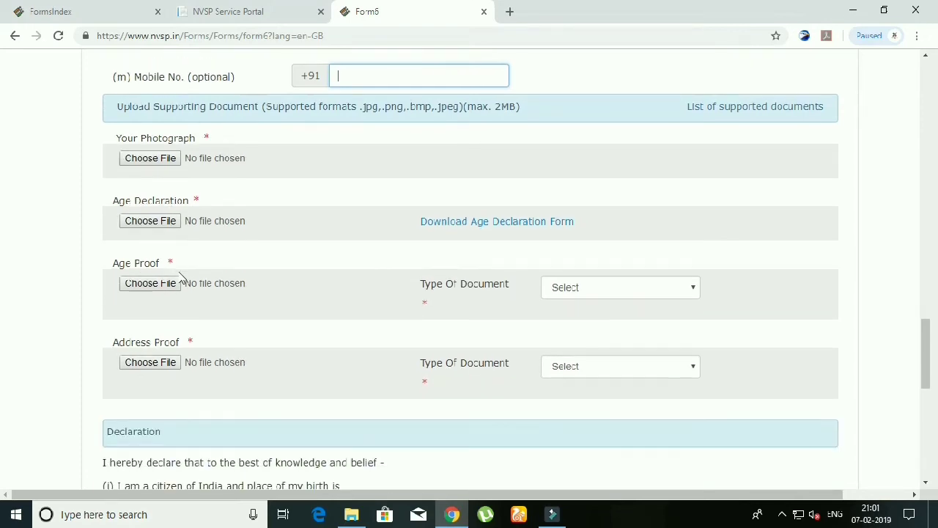
pyautogui.click(447, 227)
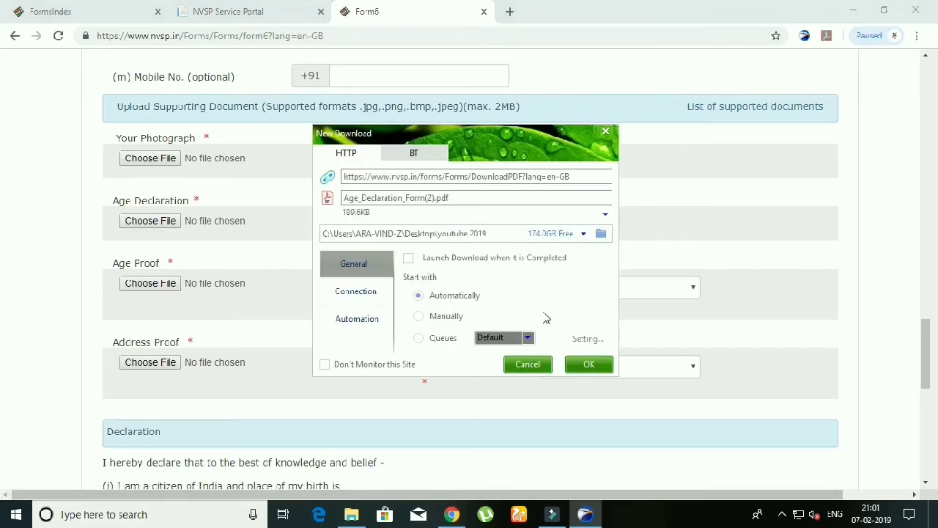
pyautogui.click(581, 366)
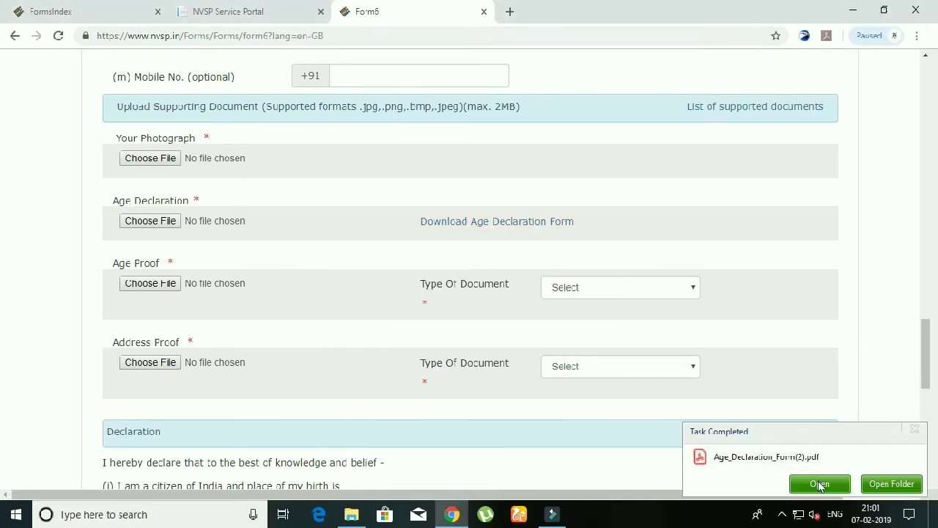
# - Open the downloaded Age Declaration Form in Adobe Acrobat Reader, read the Annexure-III declaration down to the place and date lines, and close it
pyautogui.click(819, 484)
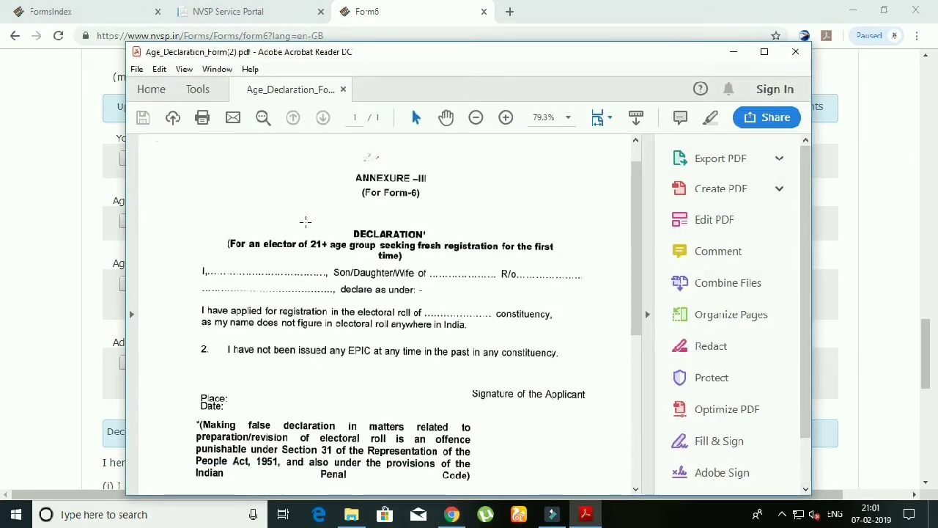
pyautogui.moveTo(586, 64); pyautogui.dragTo(628, 1)
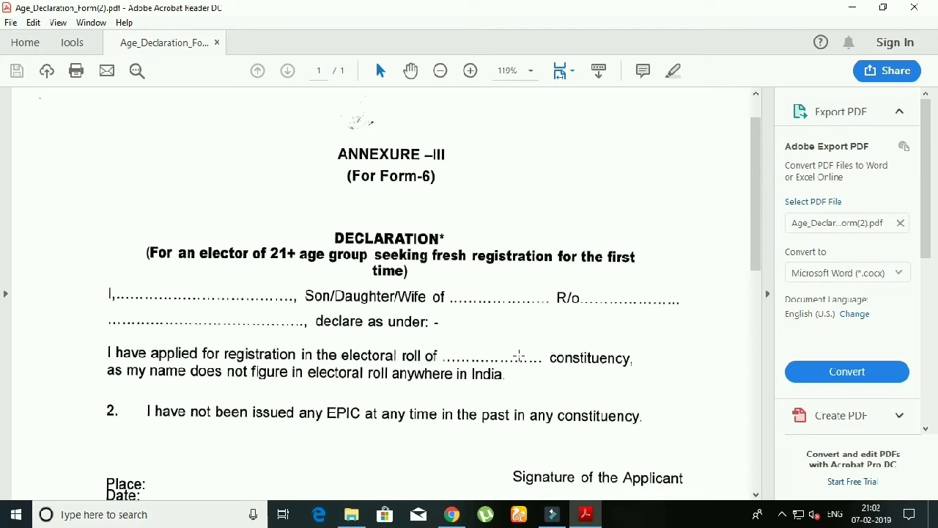
pyautogui.scroll(-1, 439, 355)
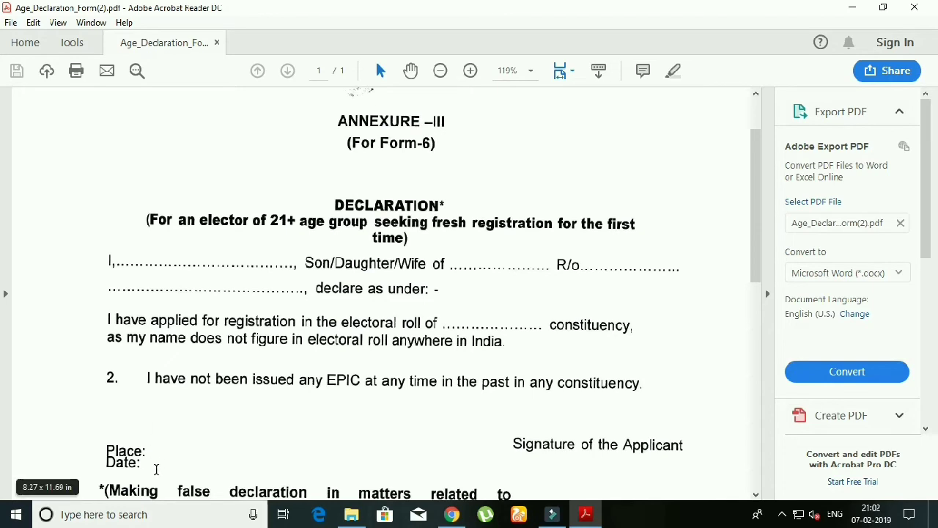
pyautogui.click(911, 12)
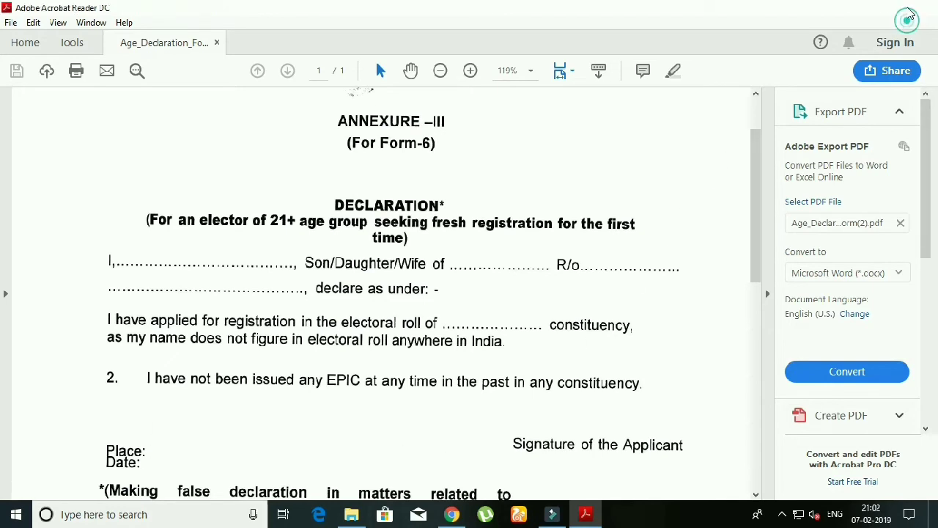
# - Examine the accepted document types for Age Proof and Address Proof without choosing any
pyautogui.scroll(-1, 211, 278)
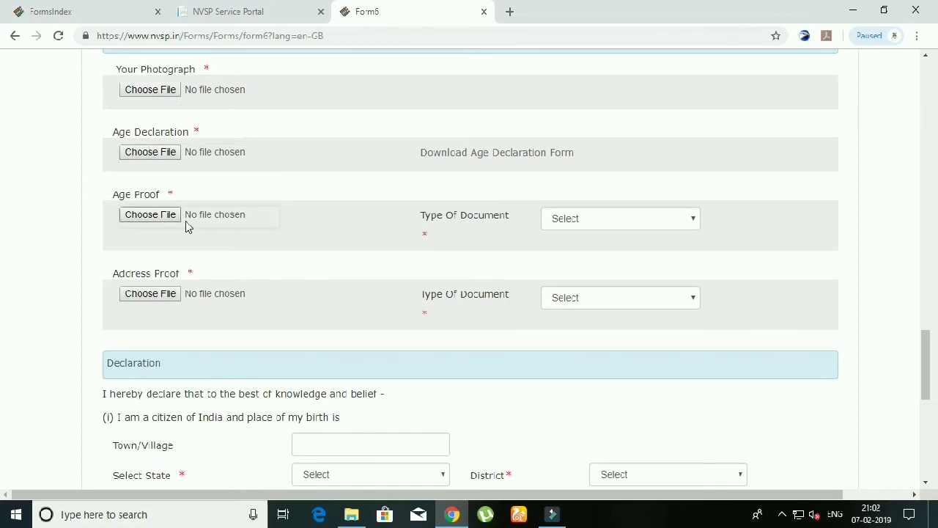
pyautogui.click(545, 219)
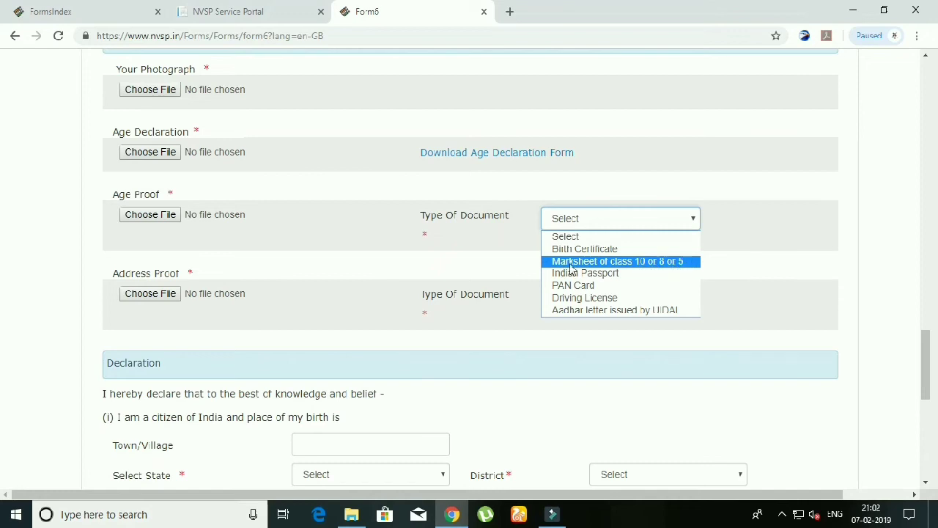
pyautogui.click(225, 234)
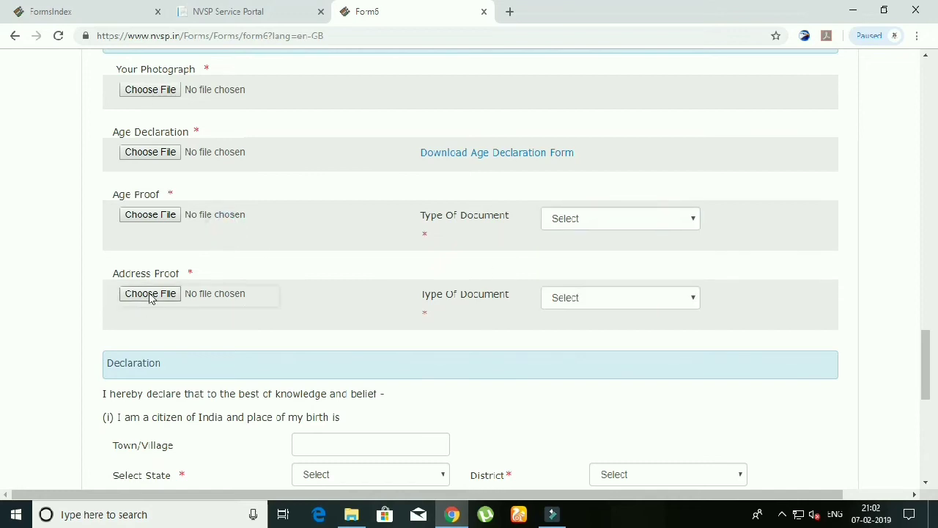
pyautogui.click(615, 300)
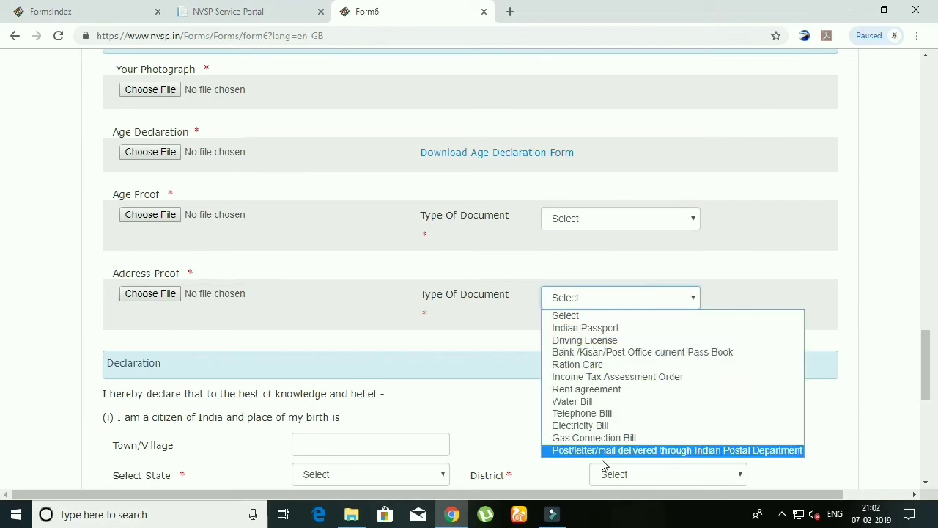
pyautogui.click(399, 323)
pyautogui.scroll(-1, 381, 335)
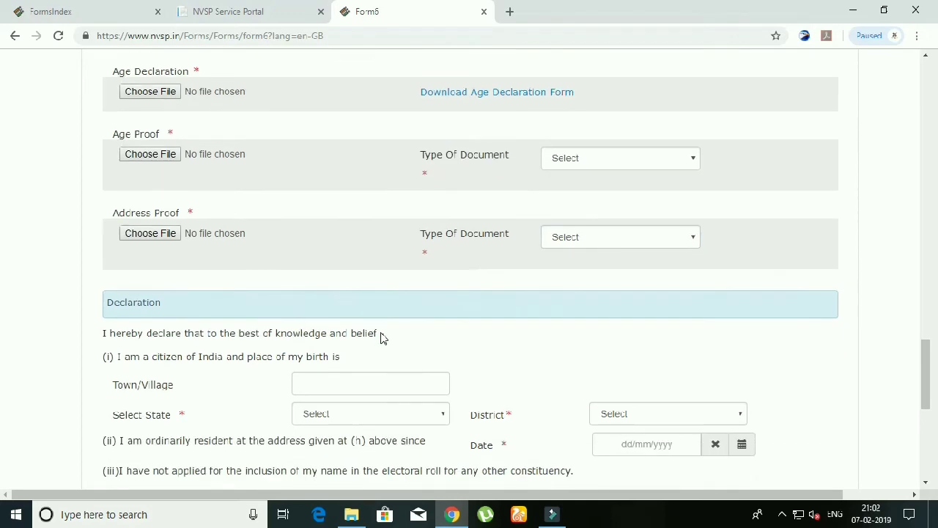
pyautogui.scroll(-1, 381, 338)
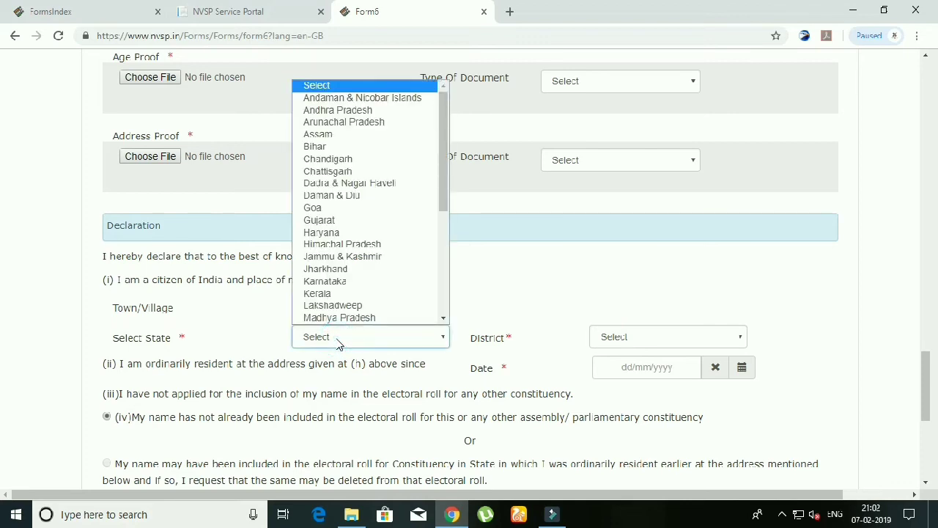
pyautogui.press('t')
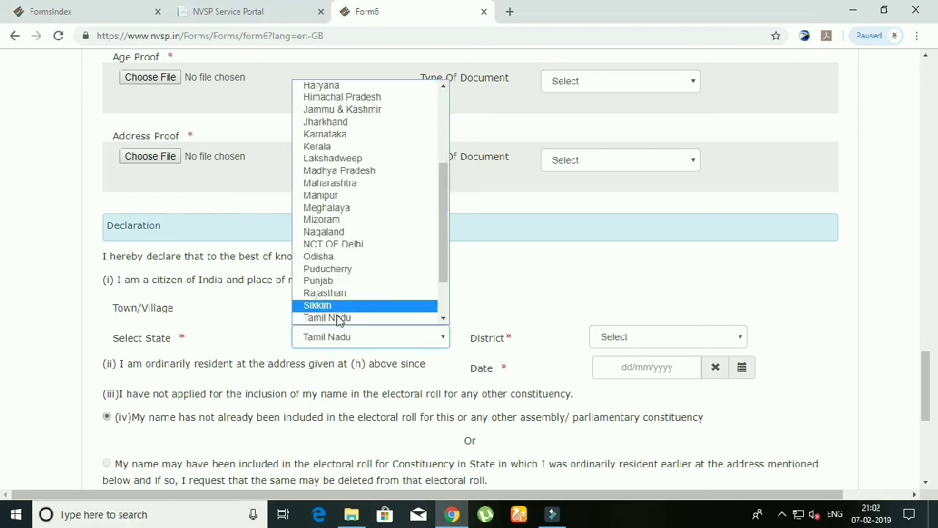
pyautogui.click(333, 305)
pyautogui.click(335, 311)
pyautogui.click(488, 330)
pyautogui.click(517, 295)
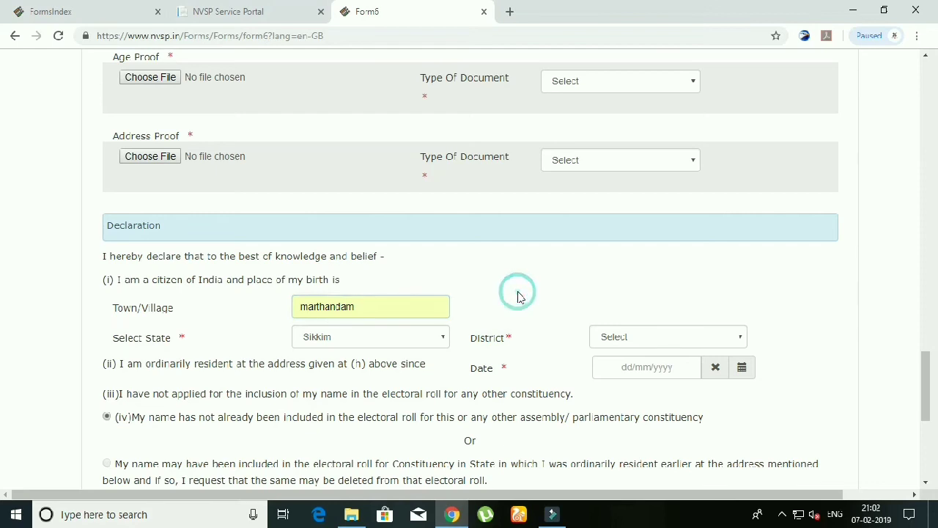
pyautogui.doubleClick(373, 300)
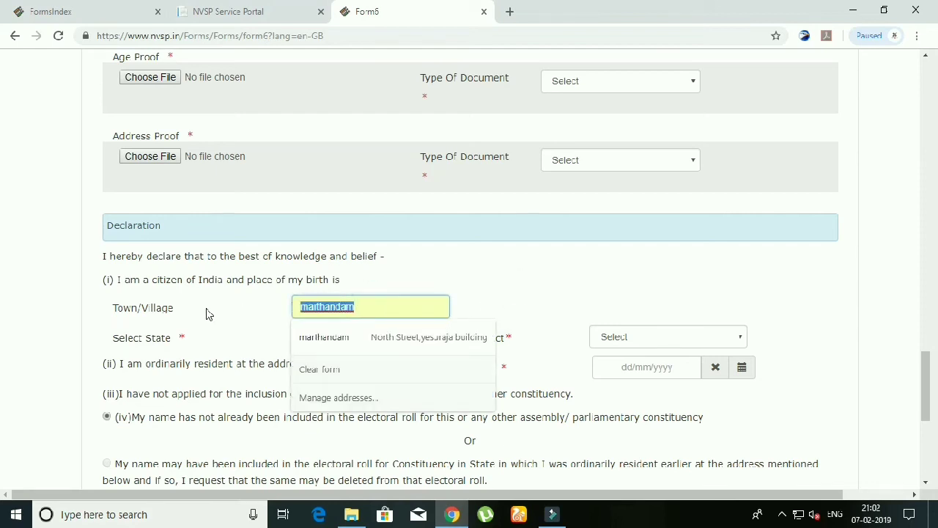
pyautogui.press('BackSpace')
# - In the Declaration section, set the place-of-birth state to Tamil Nadu and the district to PUDUKKOTTAI
pyautogui.click(392, 339)
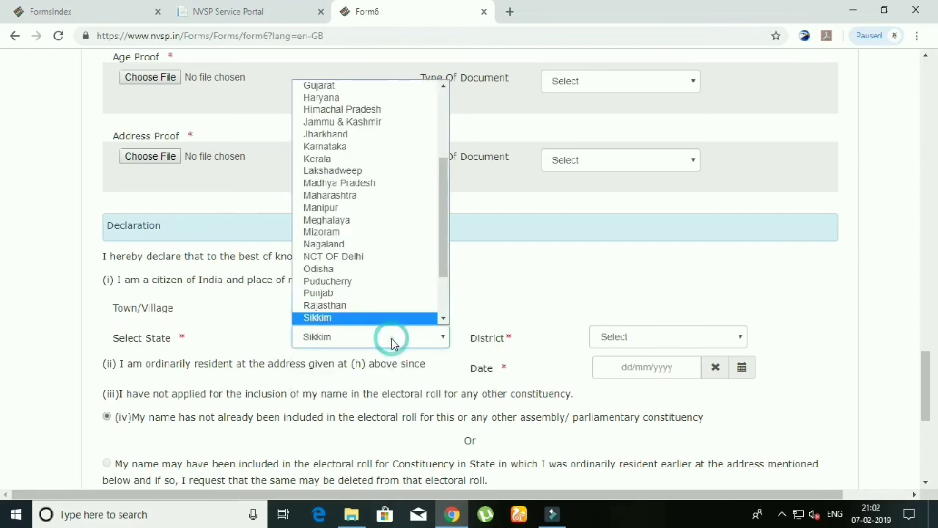
pyautogui.press('Down')
pyautogui.click(347, 319)
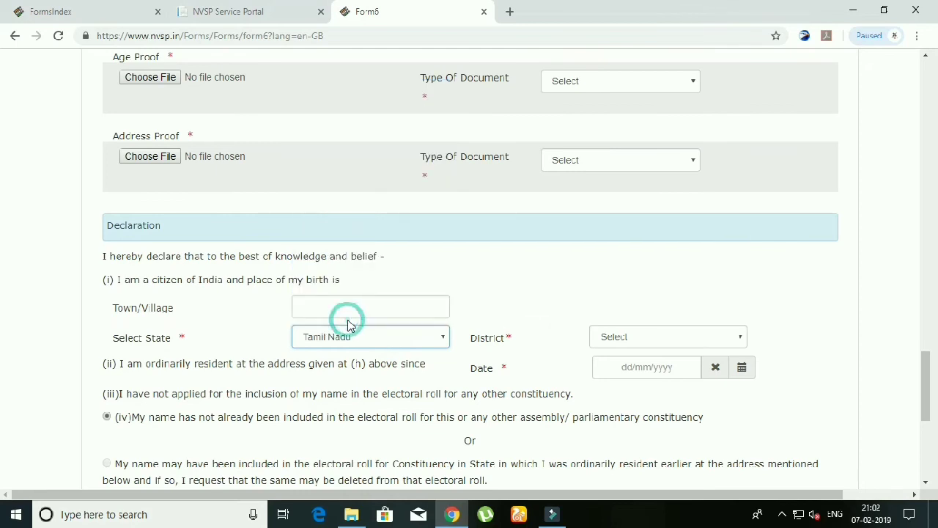
pyautogui.click(625, 339)
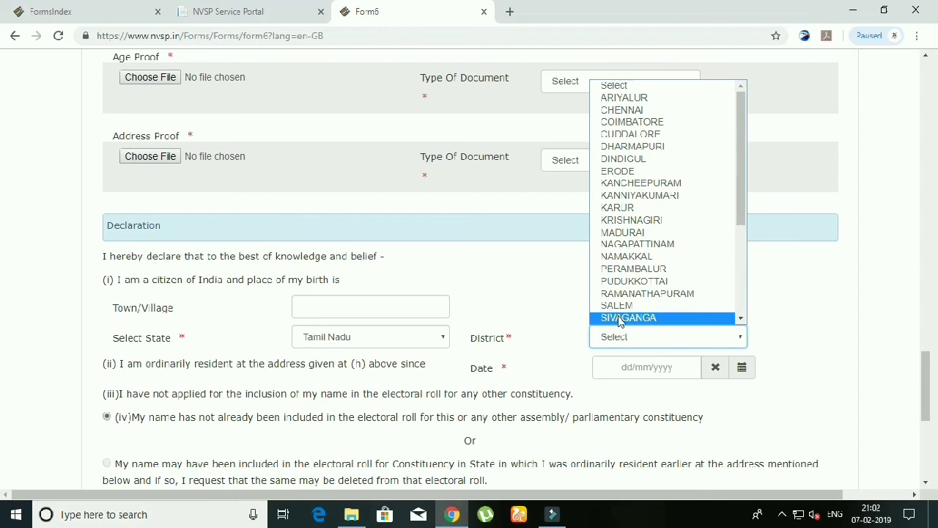
pyautogui.click(621, 281)
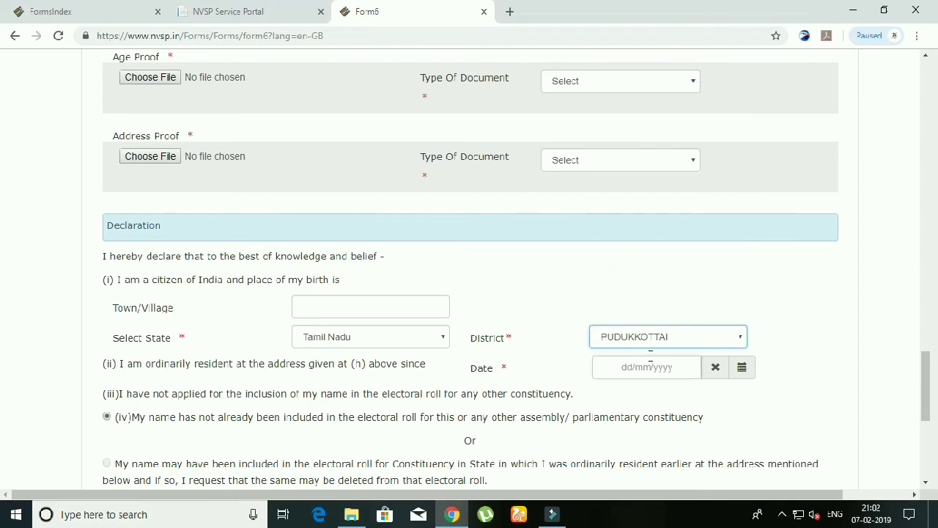
# - Review the remaining declaration fields: resident-since date, electoral roll statements, Place, Captcha and the Reset and Submit options
pyautogui.scroll(-1, 661, 356)
pyautogui.scroll(-1, 662, 356)
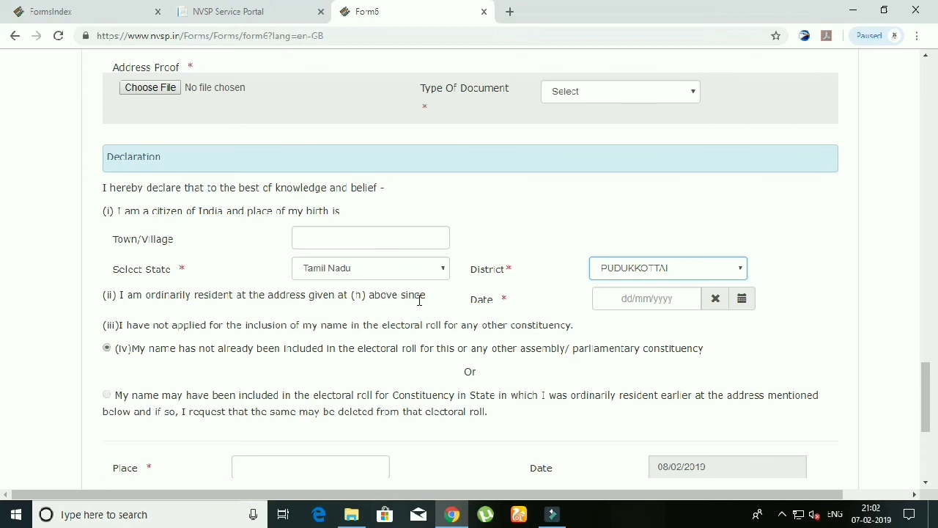
pyautogui.scroll(-2, 451, 307)
pyautogui.click(249, 326)
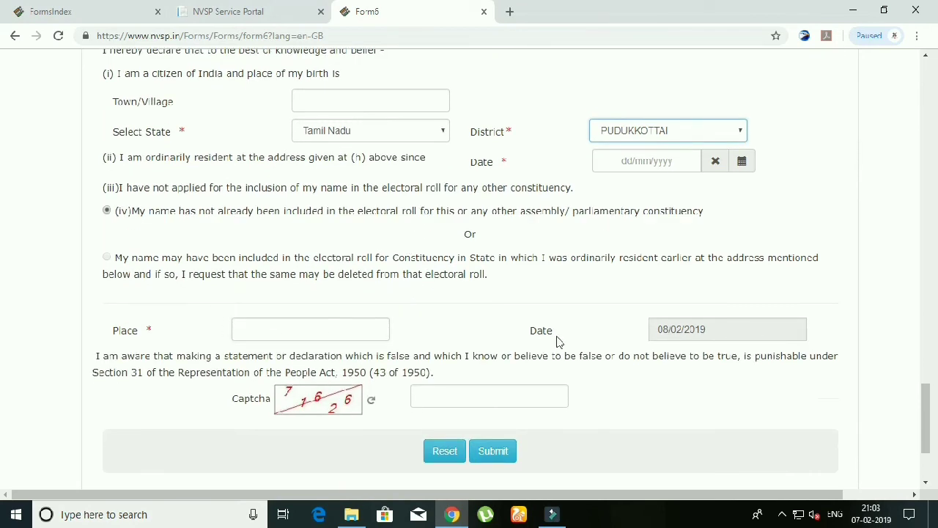
pyautogui.scroll(-1, 748, 328)
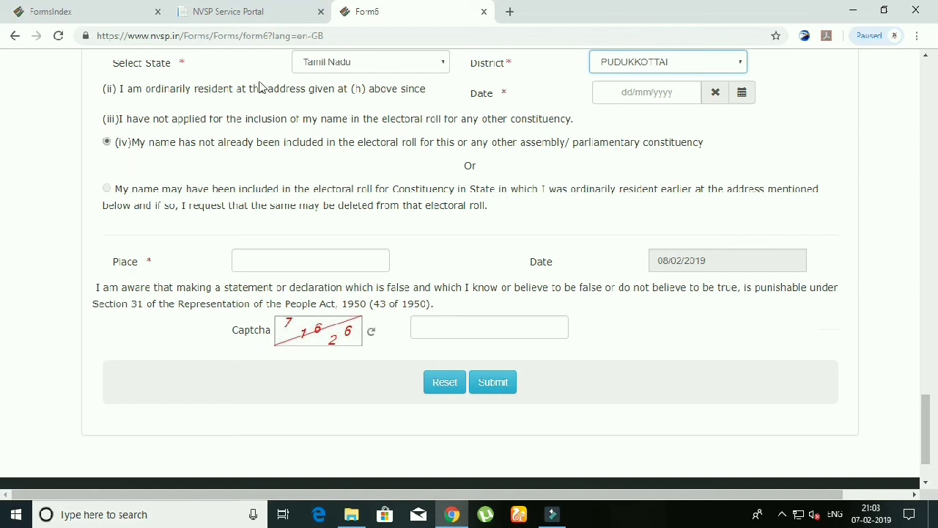
# - Open the Application Status page from the NVSP Service Portal and activate the reference id field
pyautogui.click(243, 13)
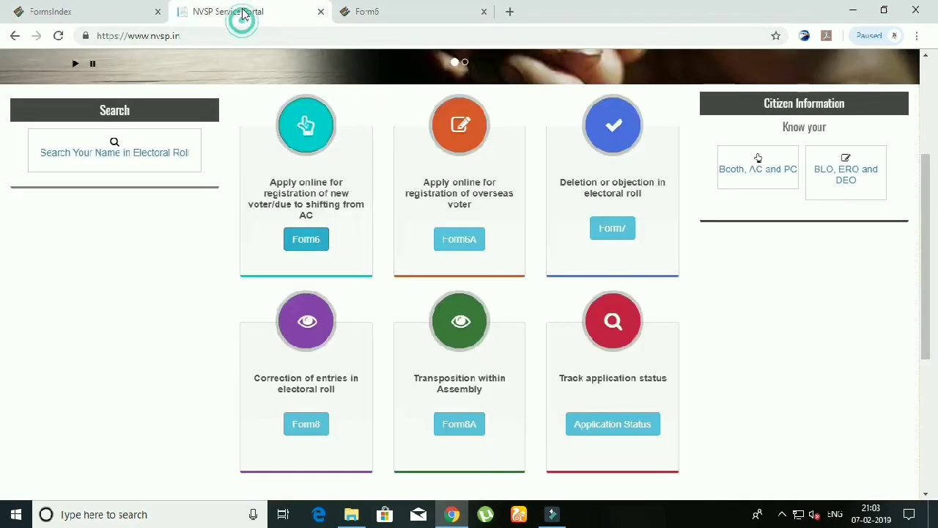
pyautogui.click(612, 425)
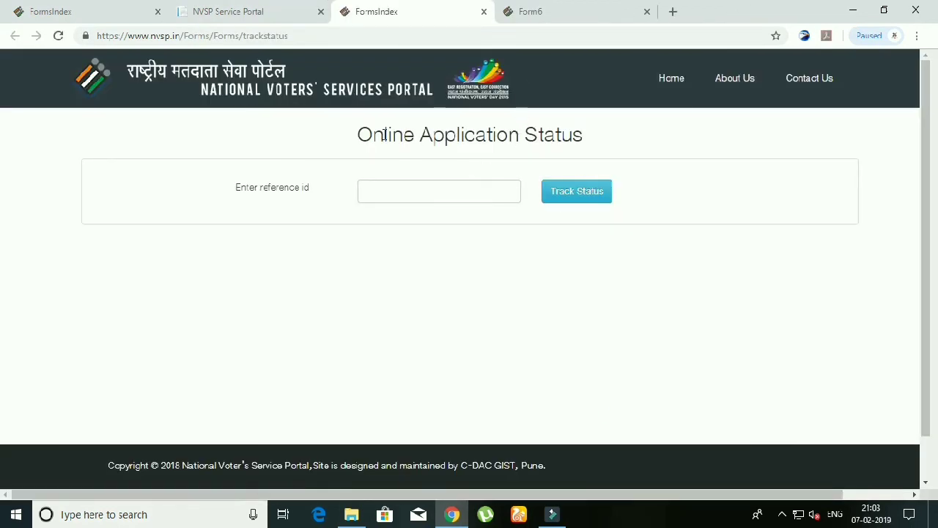
pyautogui.click(467, 188)
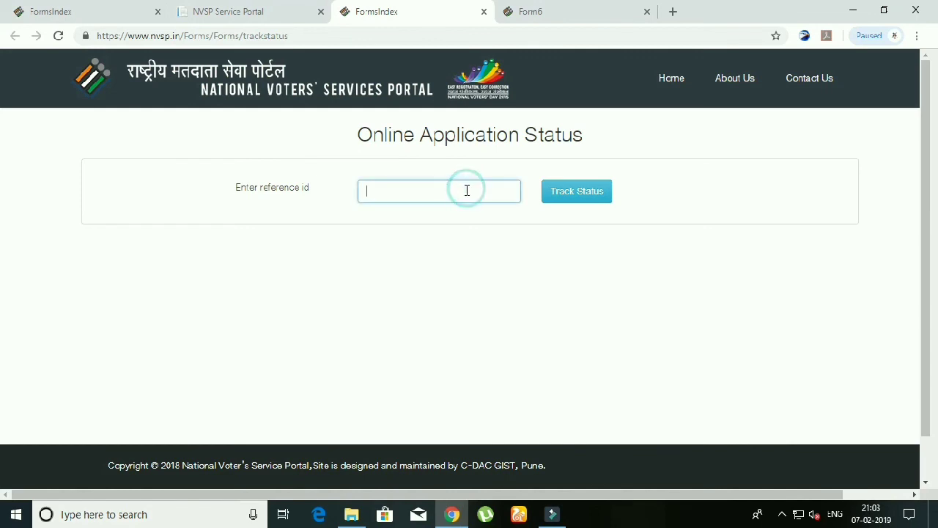